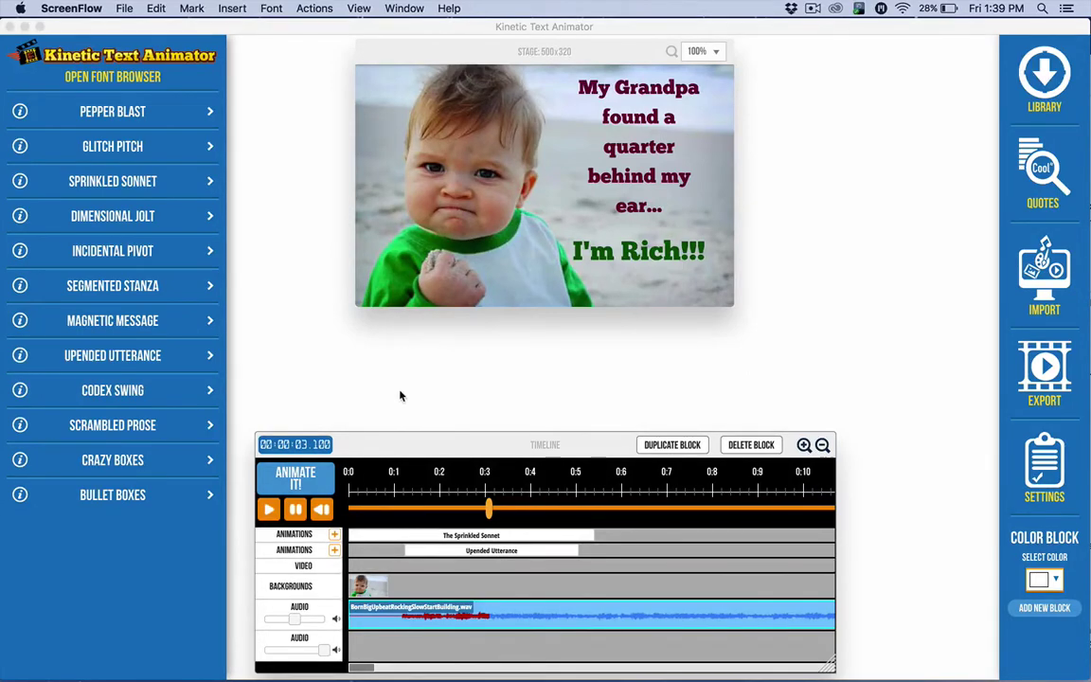
# - Replay the animation preview from the beginning, then stop it
pyautogui.click(325, 511)
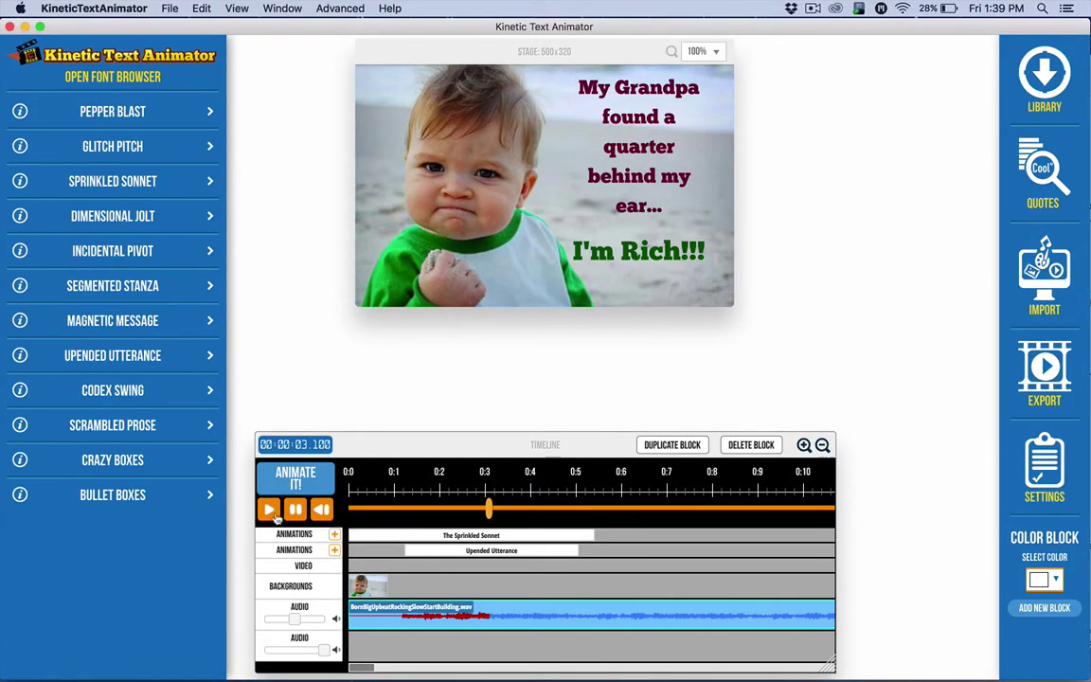
pyautogui.click(322, 511)
pyautogui.click(270, 512)
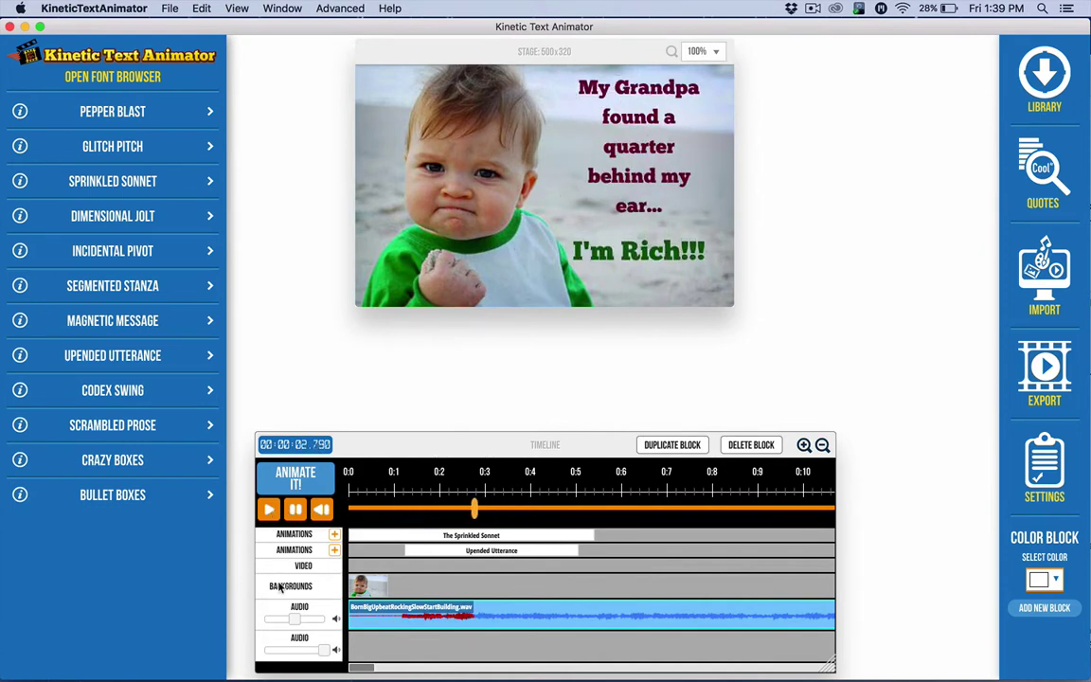
pyautogui.click(295, 512)
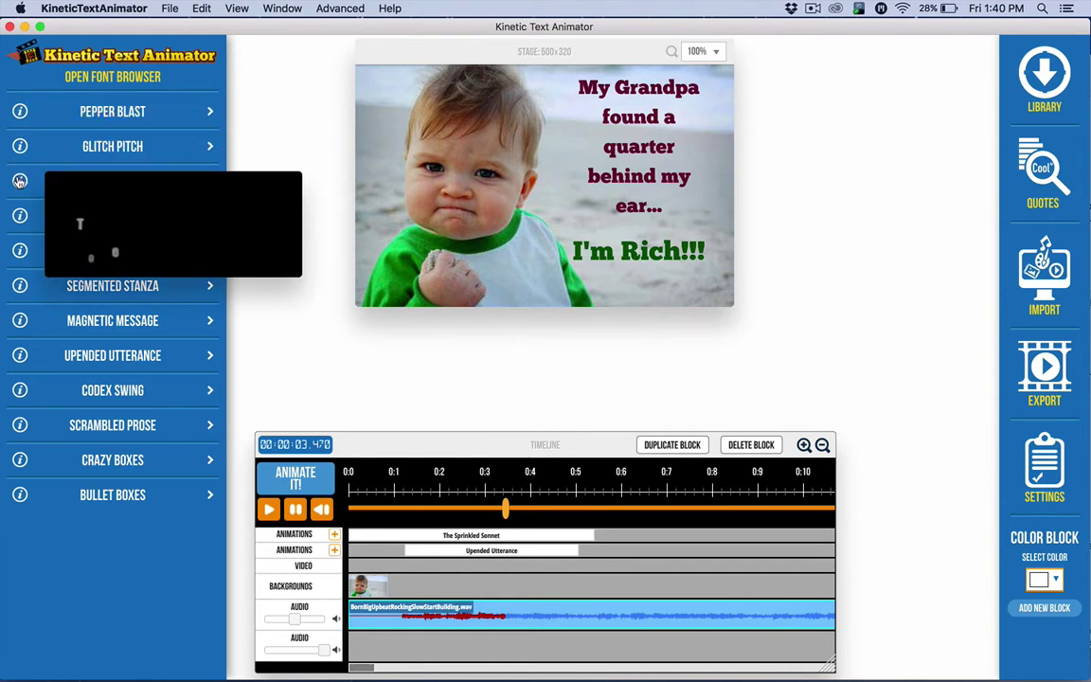
# - Review the Pepper Blast description and the Sprinkled Sonnet and Upended Utterance blocks, briefly toggling the stage grid
pyautogui.click(19, 111)
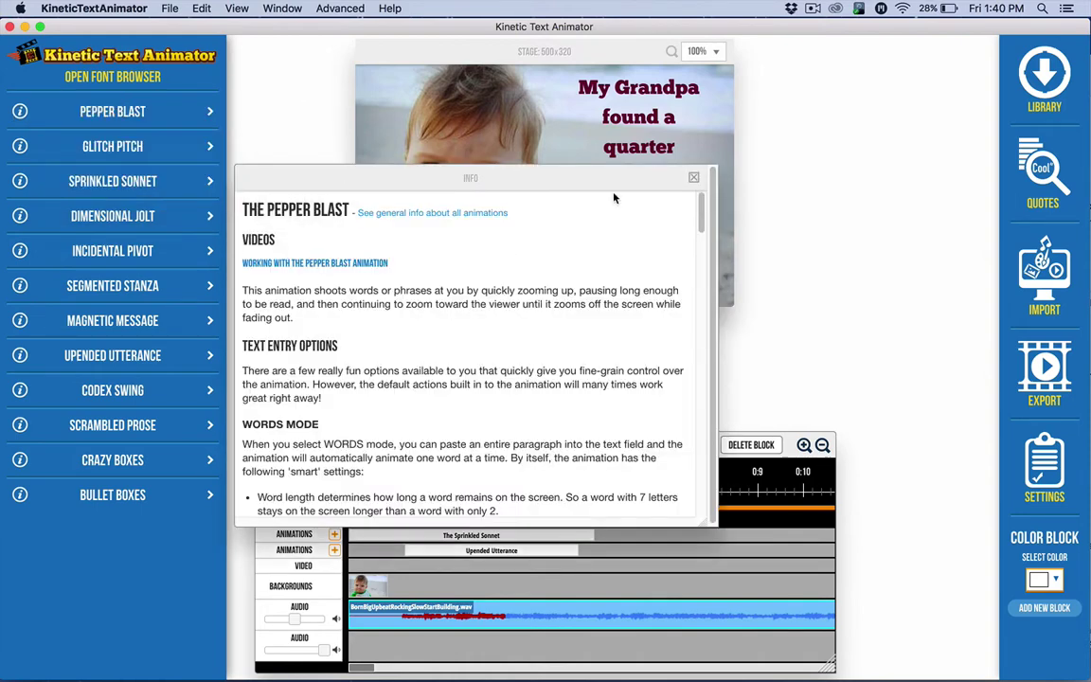
pyautogui.click(694, 175)
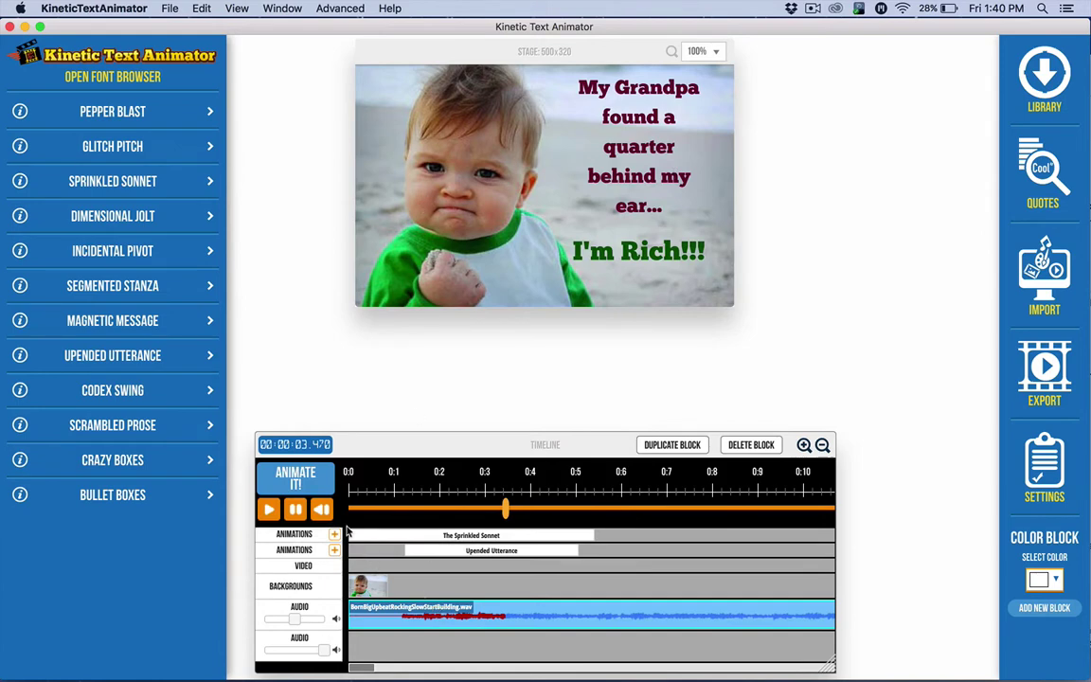
pyautogui.click(379, 538)
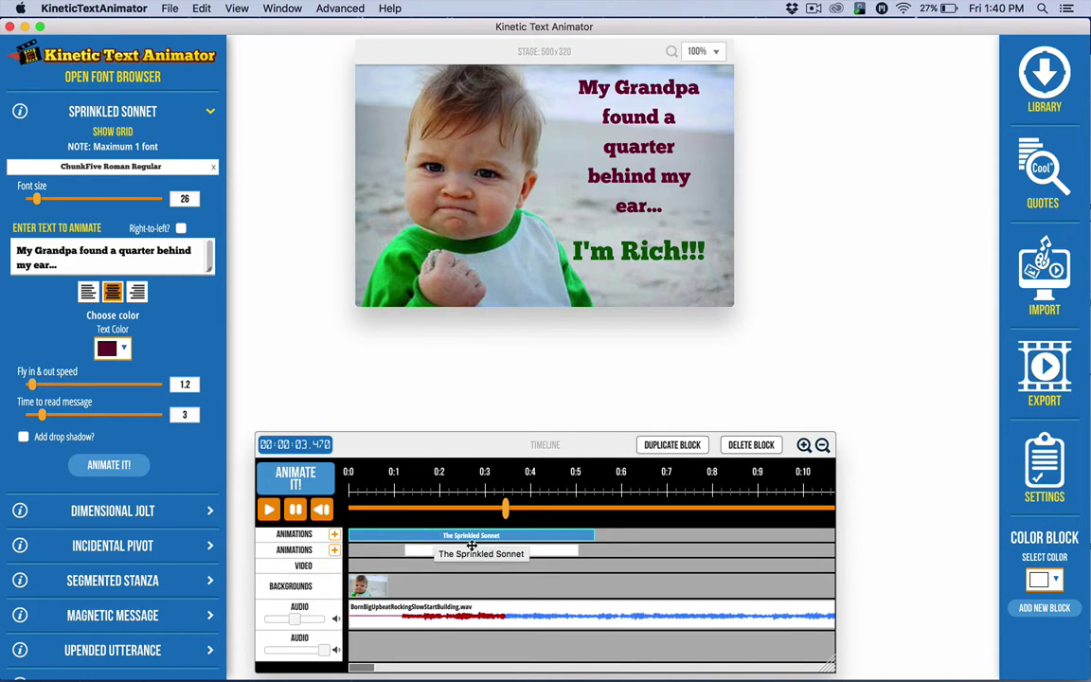
pyautogui.click(409, 549)
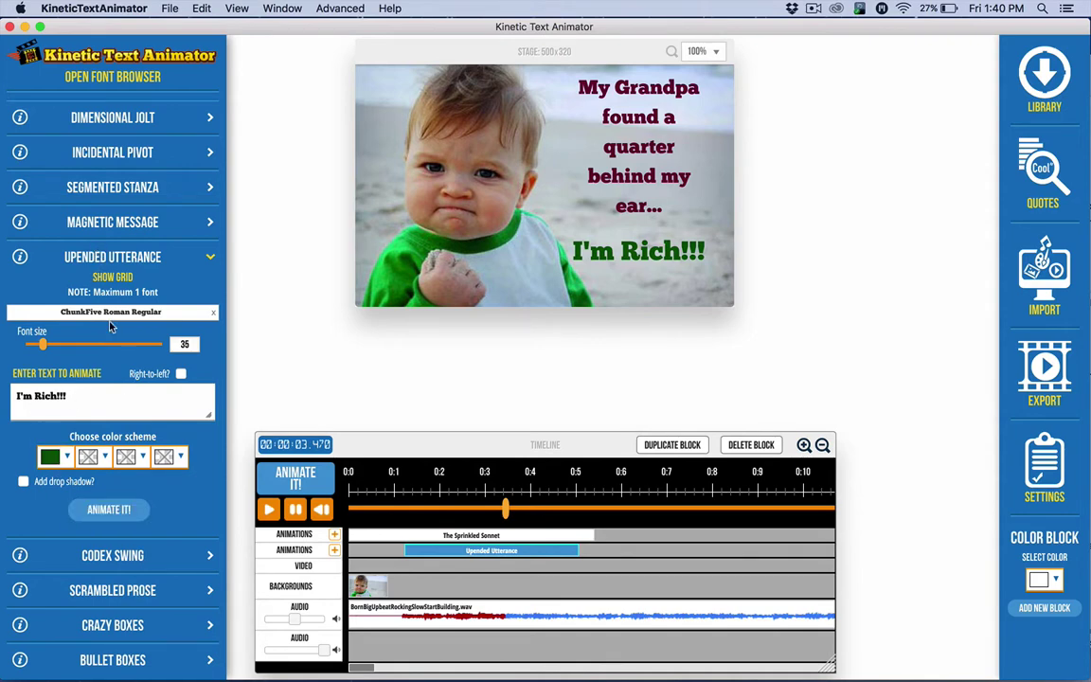
pyautogui.click(112, 276)
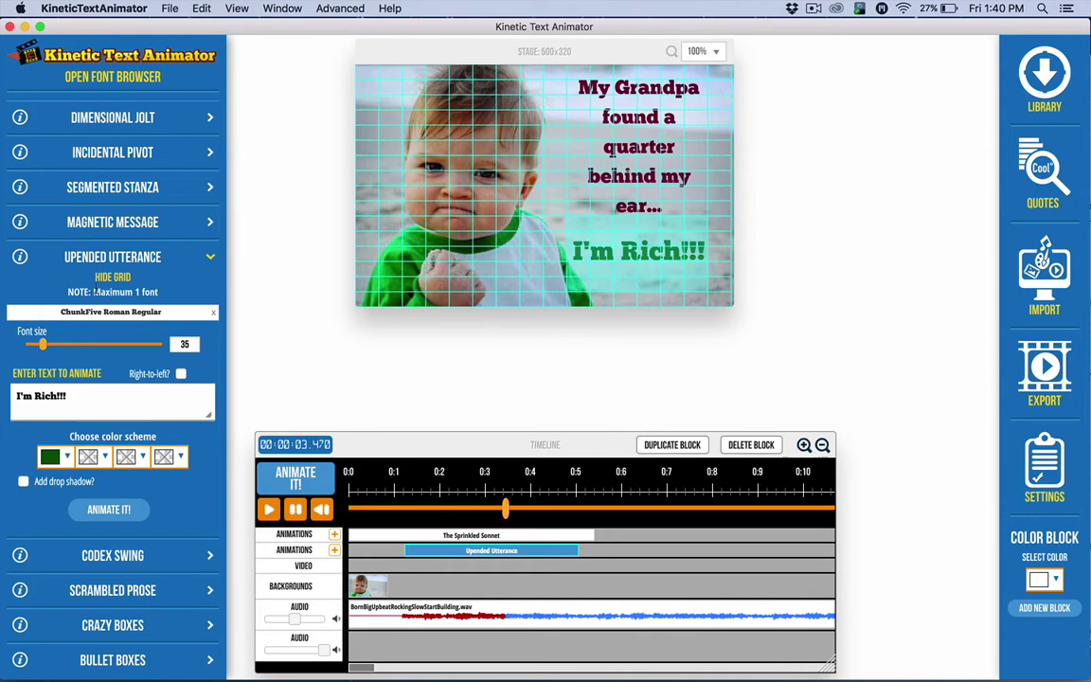
pyautogui.click(112, 276)
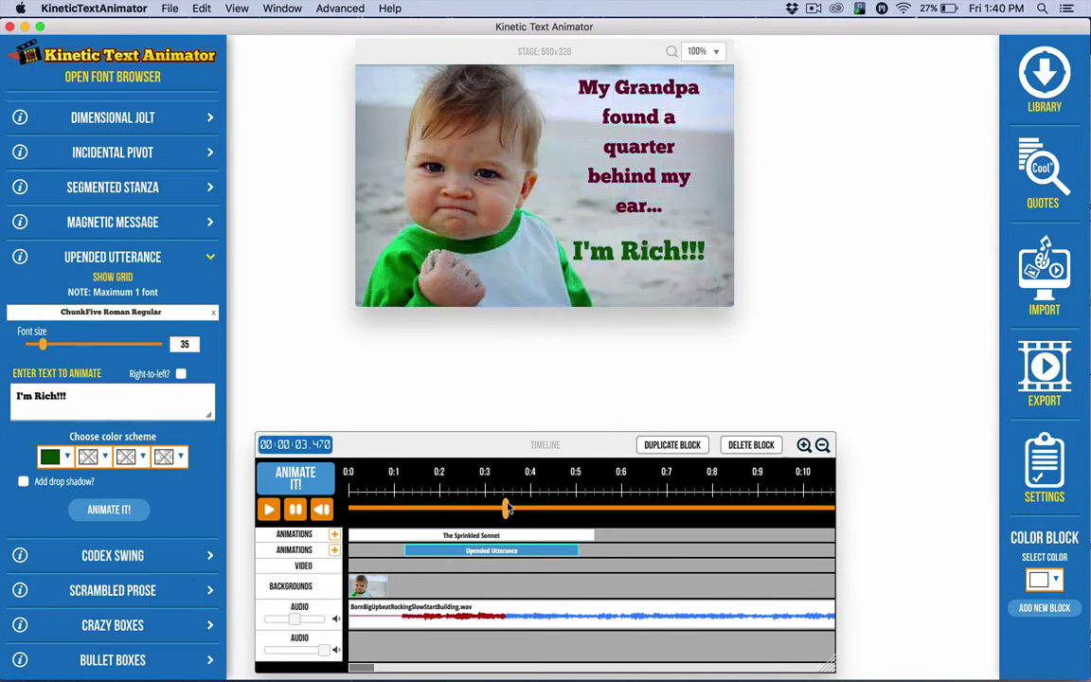
pyautogui.click(112, 257)
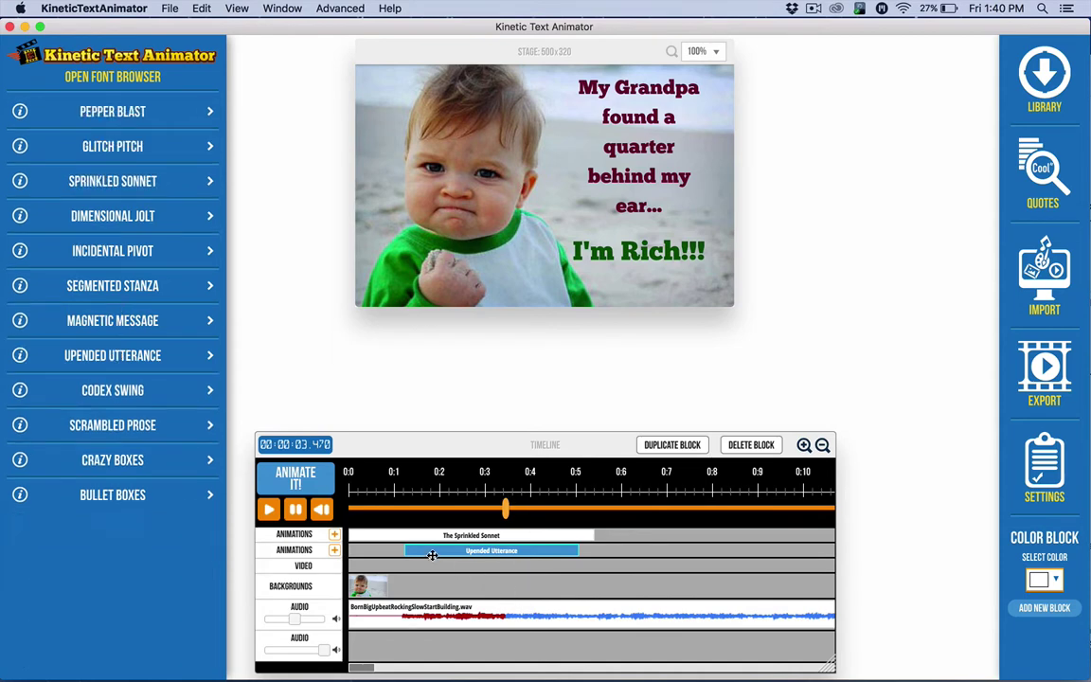
# - Add a Glitch Pitch block animating 'Hello Everyone!' and move it later, after Upended Utterance
pyautogui.click(334, 550)
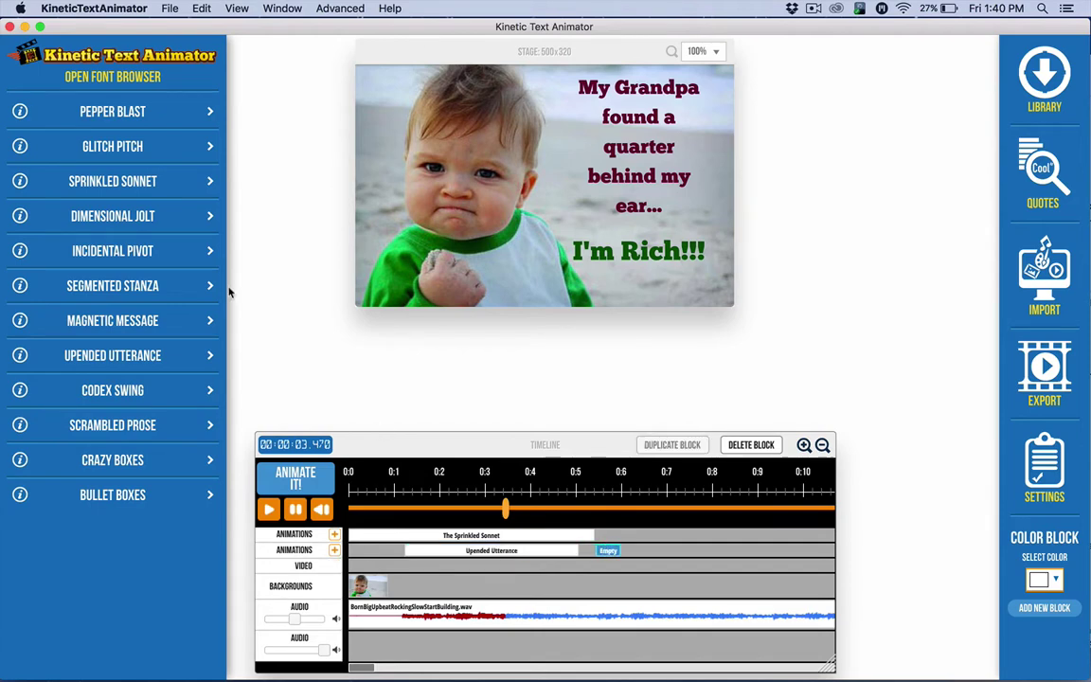
pyautogui.click(88, 137)
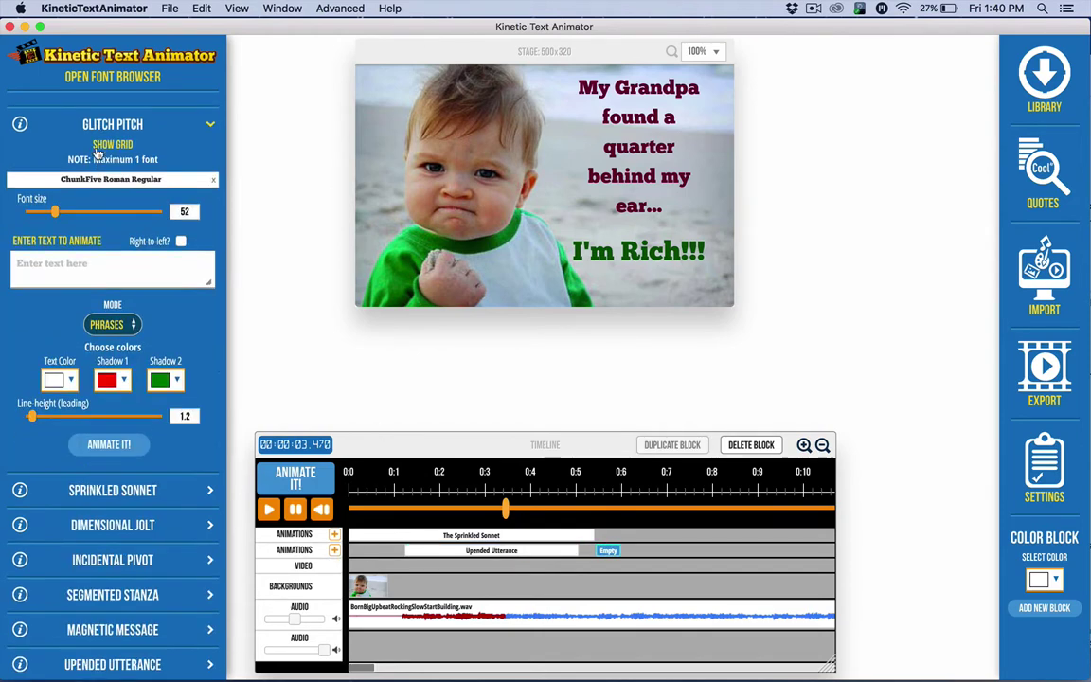
pyautogui.click(95, 263)
pyautogui.write('Hello Everyone!')
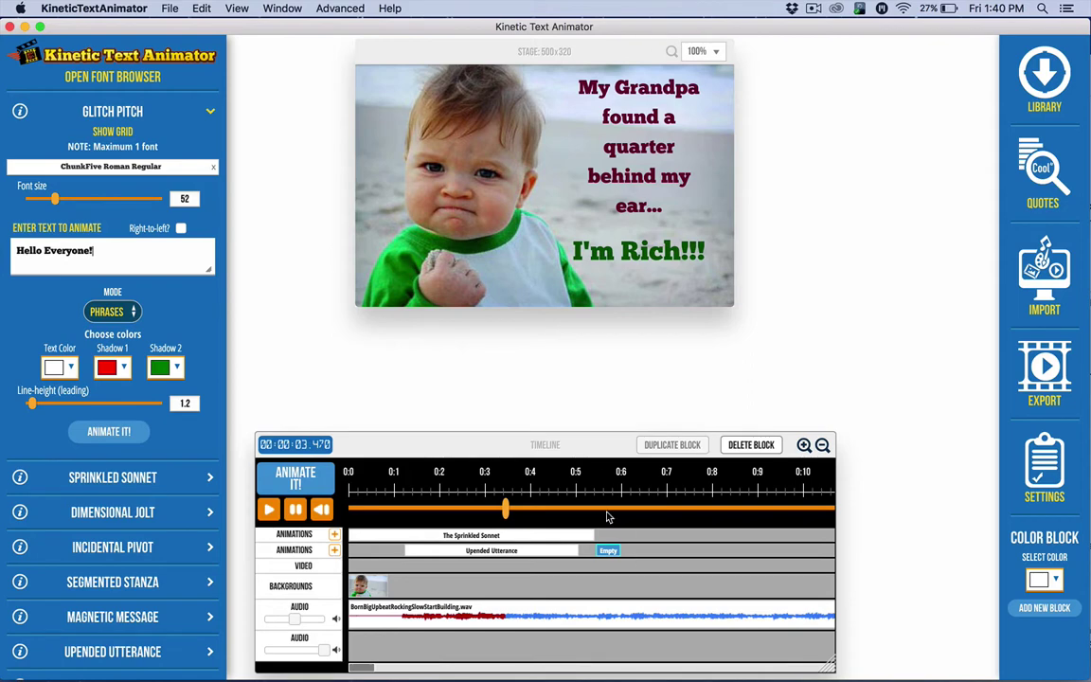
pyautogui.click(109, 432)
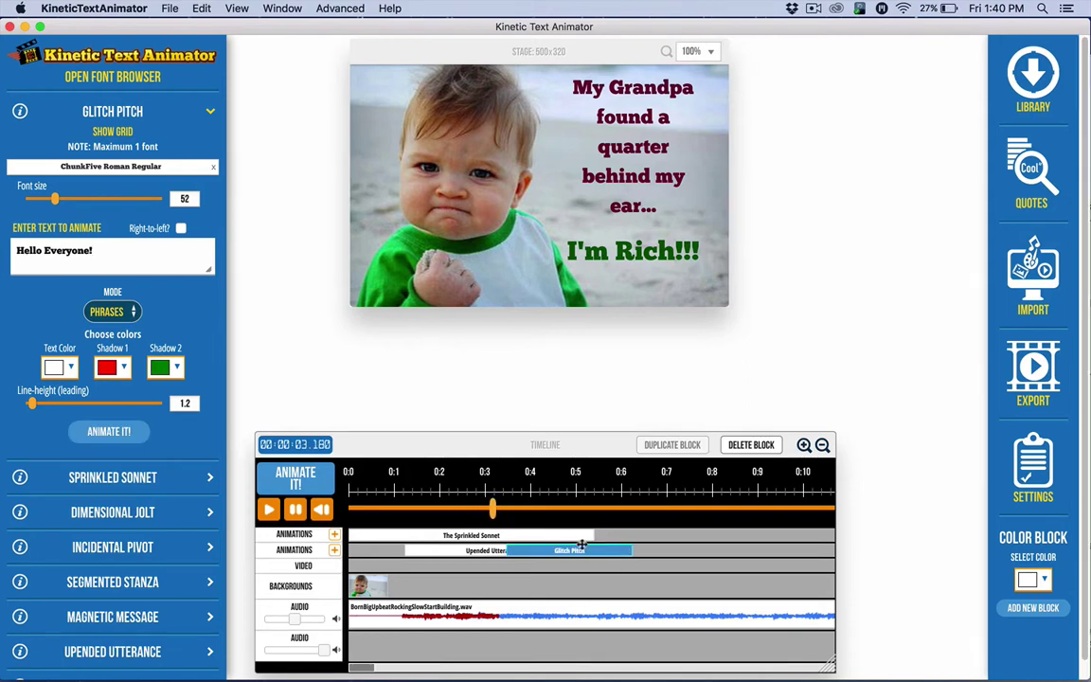
pyautogui.moveTo(559, 550); pyautogui.dragTo(643, 547)
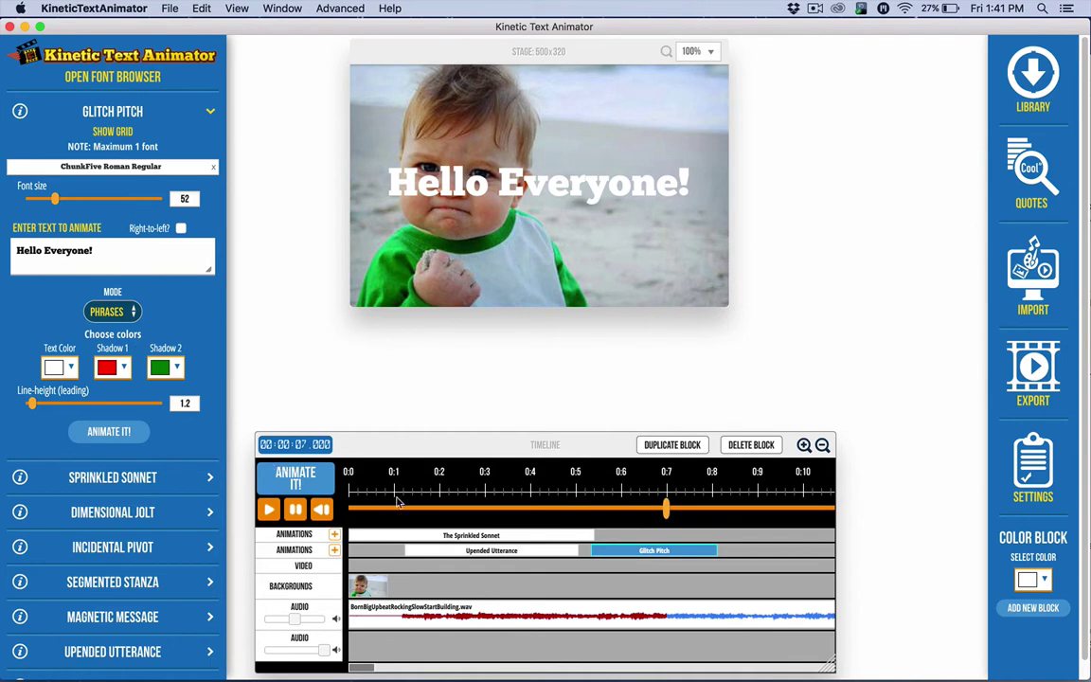
# - Replace 'Grandpa' with 'Dad' so the caption animates 'My Dad found a quarter behind my ear...'
pyautogui.click(452, 534)
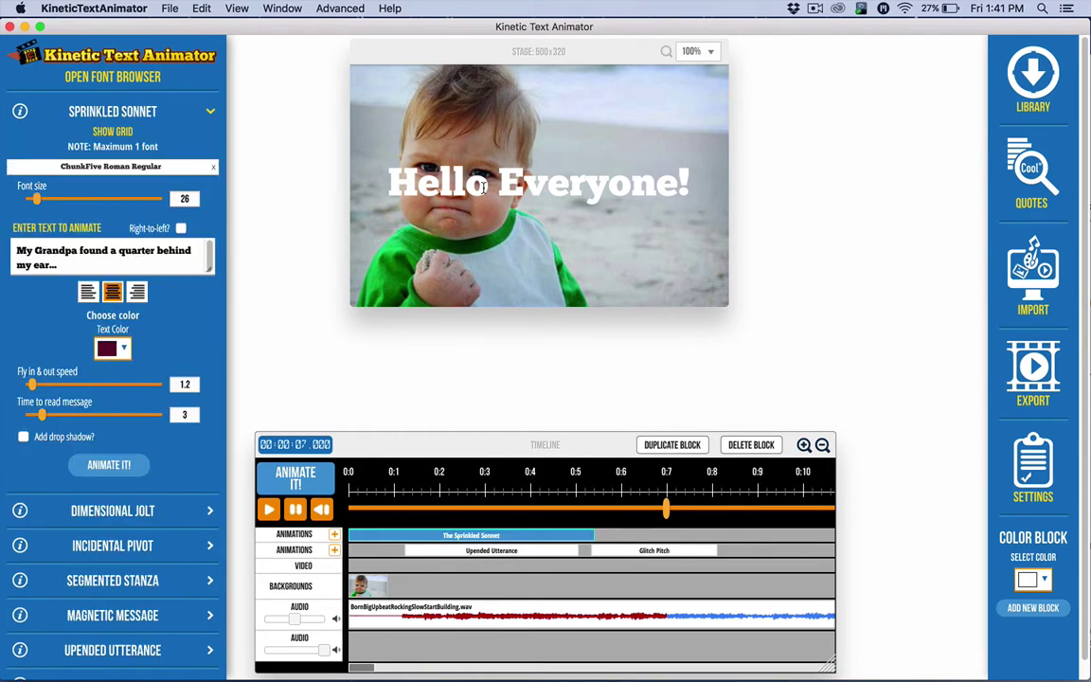
pyautogui.click(436, 510)
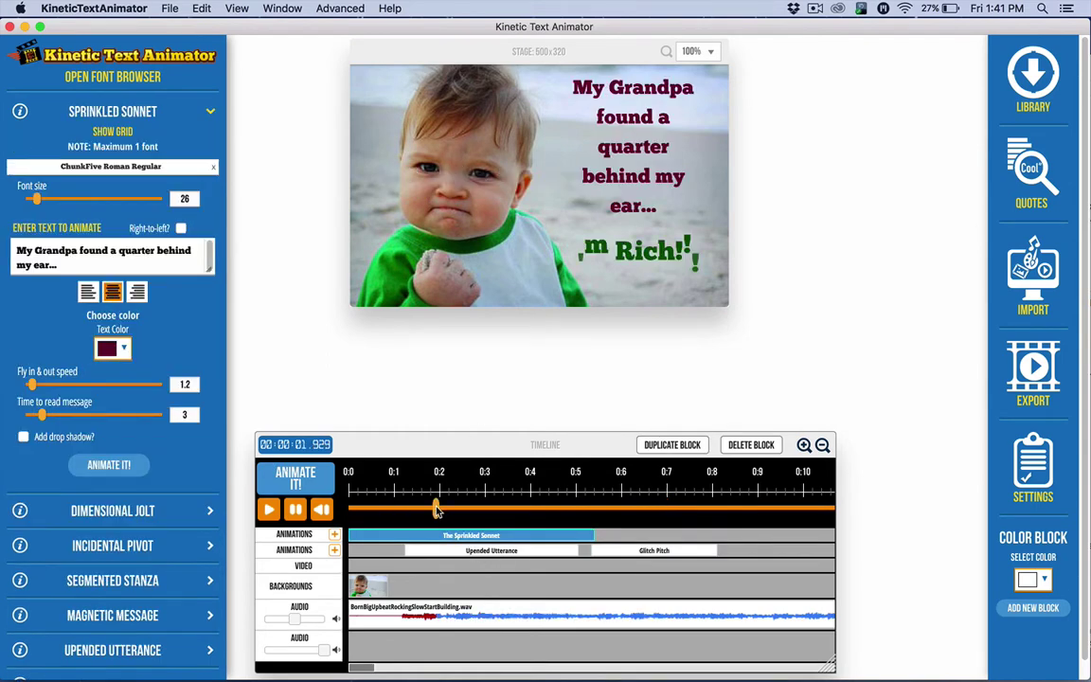
pyautogui.doubleClick(35, 251)
pyautogui.write('Dad')
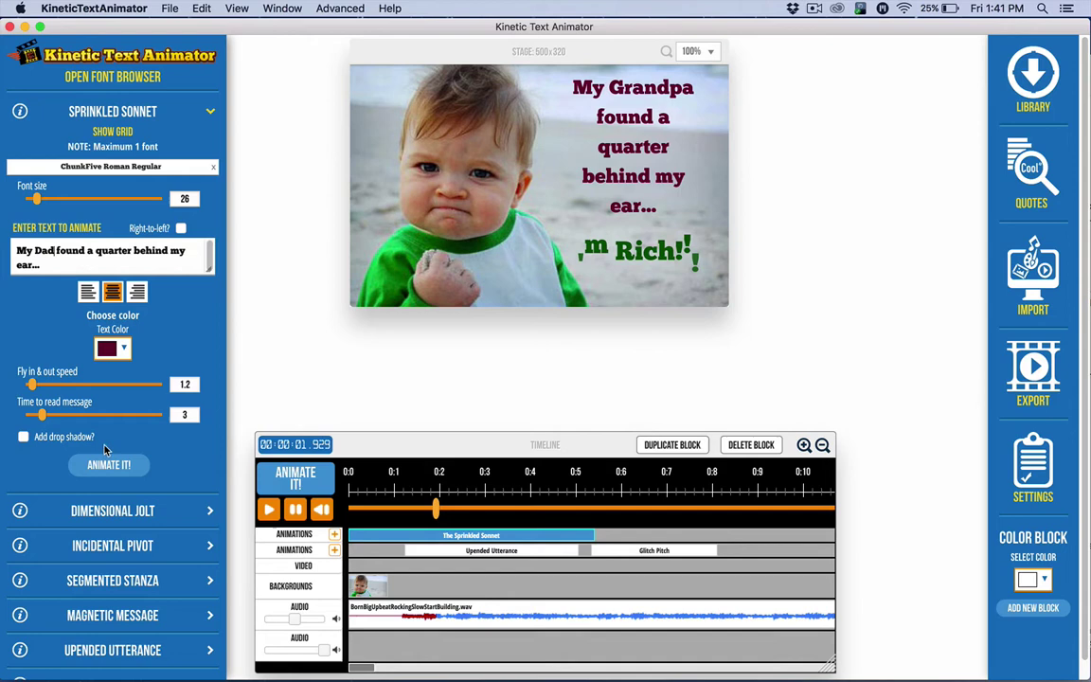
pyautogui.click(107, 465)
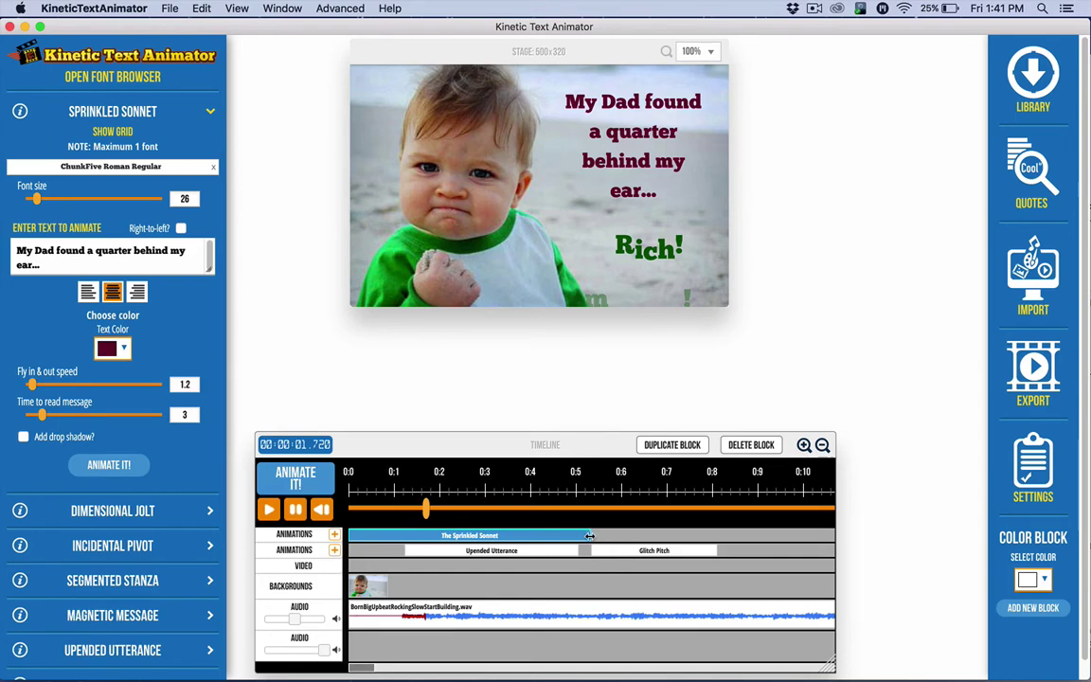
pyautogui.moveTo(589, 536); pyautogui.dragTo(511, 538)
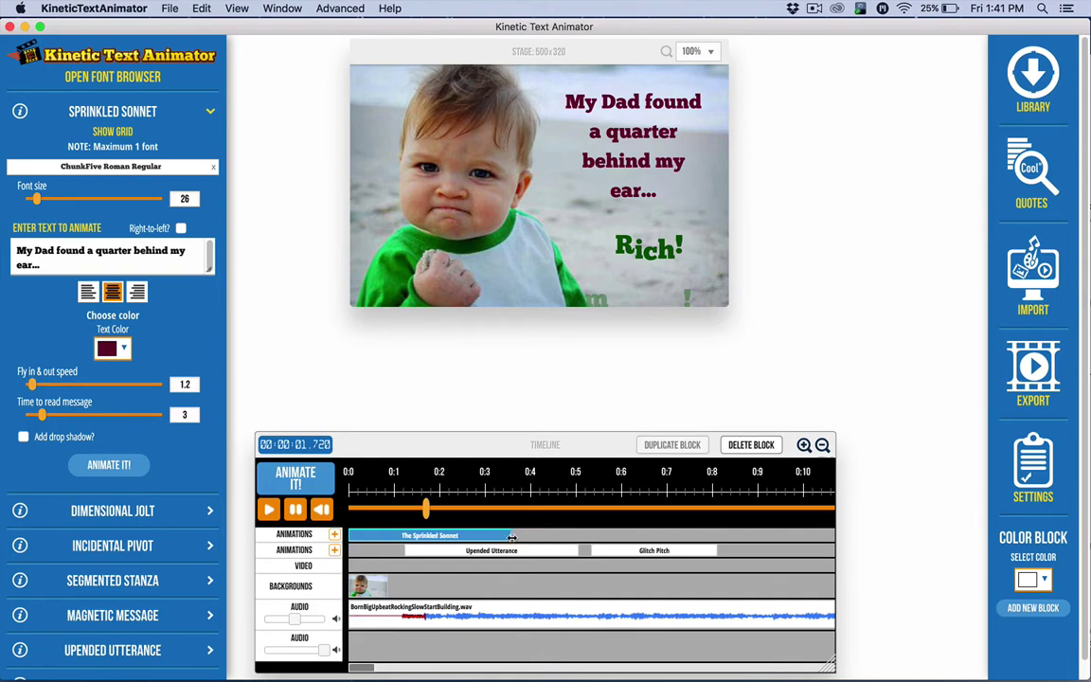
pyautogui.moveTo(511, 537); pyautogui.dragTo(589, 540)
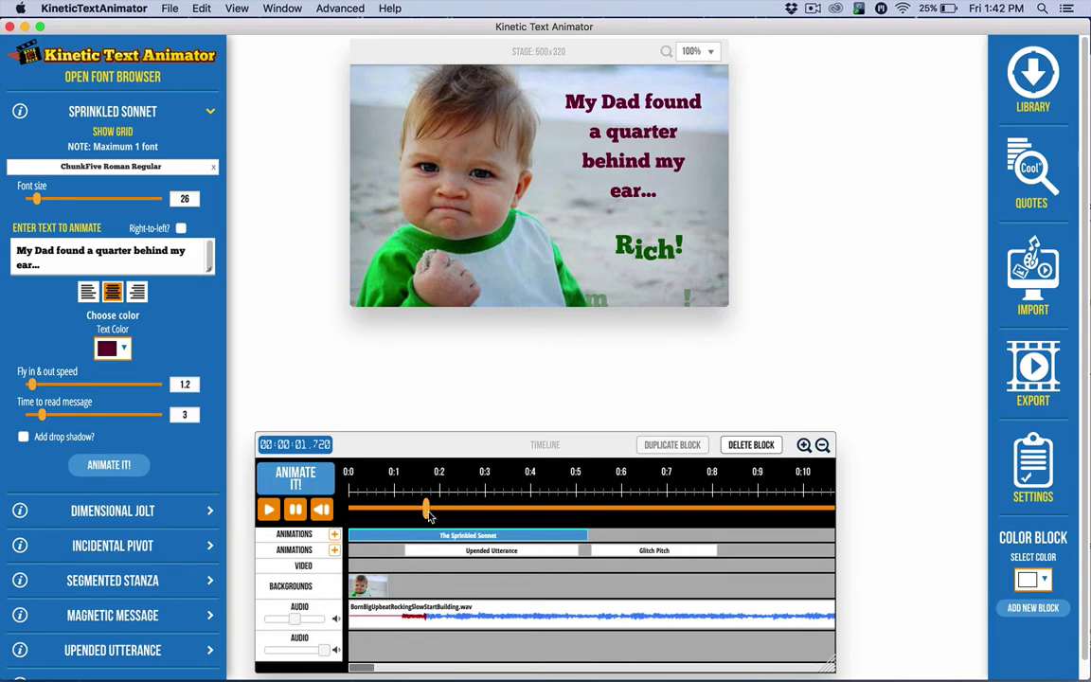
pyautogui.moveTo(429, 513); pyautogui.dragTo(348, 509)
pyautogui.click(270, 510)
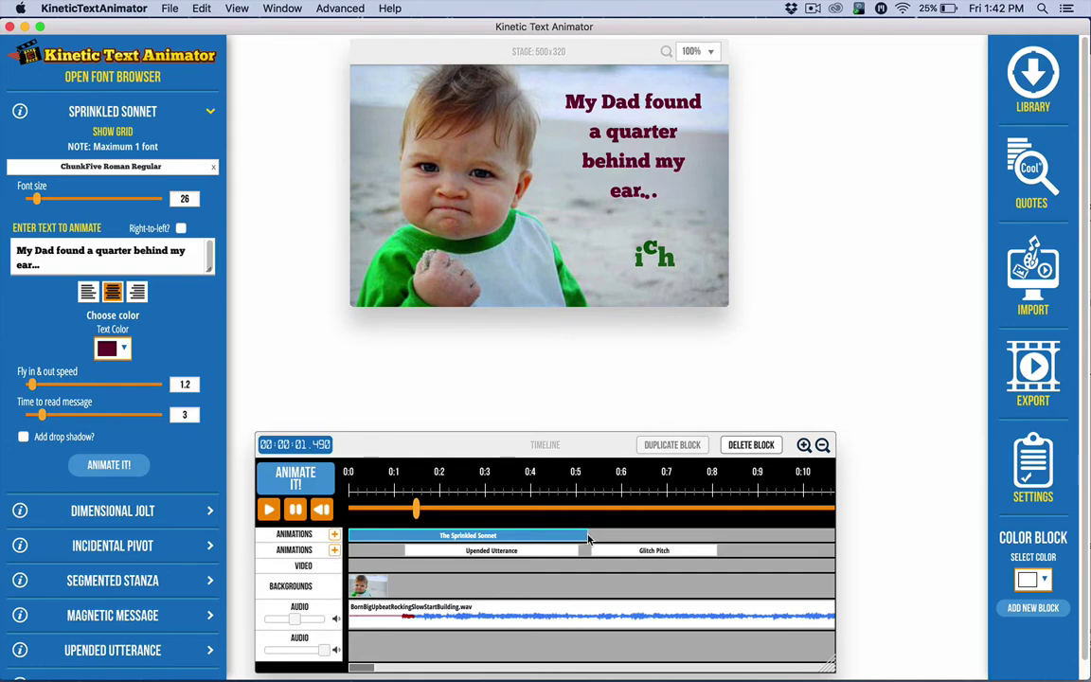
pyautogui.moveTo(573, 536); pyautogui.dragTo(493, 536)
pyautogui.moveTo(412, 507)
pyautogui.mouseDown()
pyautogui.moveTo(352, 507)
pyautogui.moveTo(394, 508)
pyautogui.mouseUp()
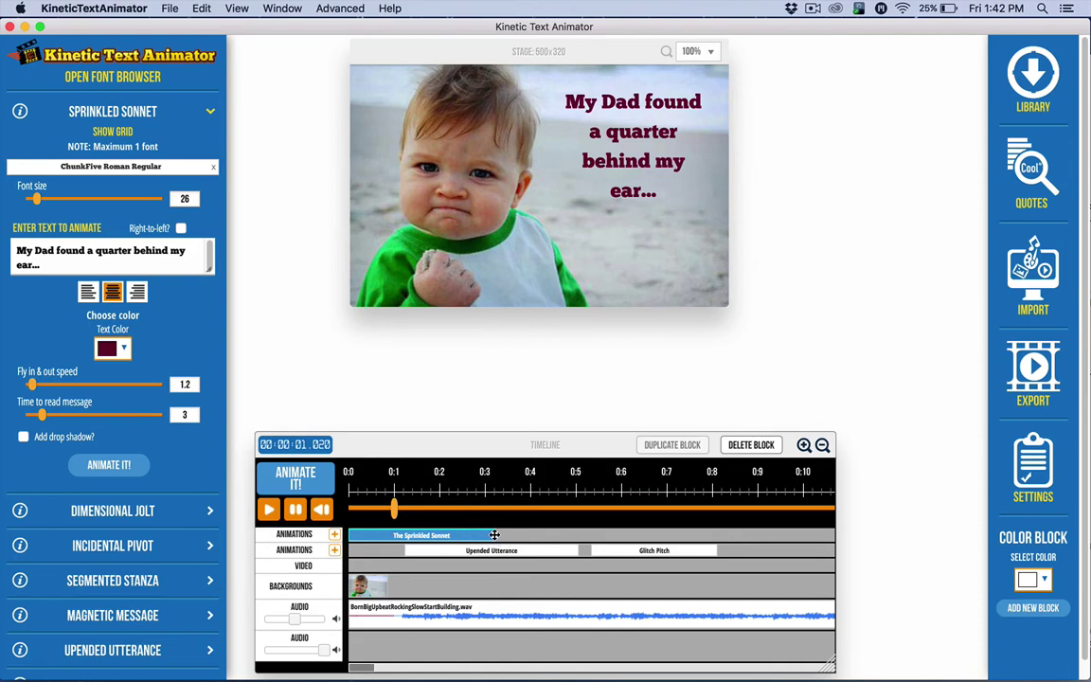
pyautogui.moveTo(493, 535); pyautogui.dragTo(586, 535)
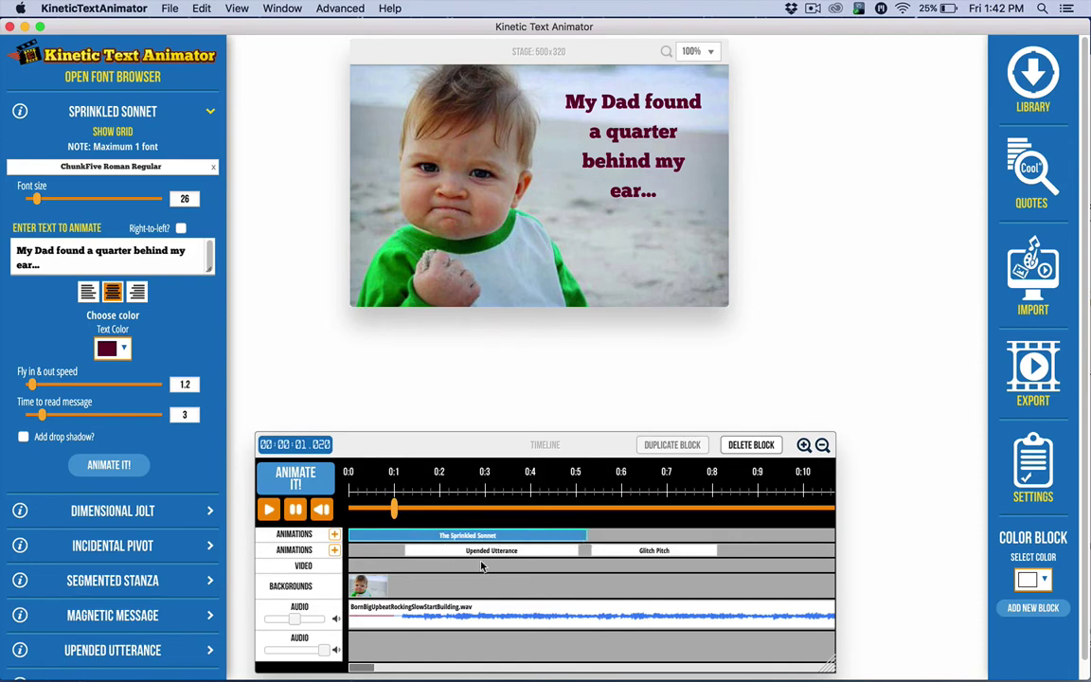
# - Trim the background music clip's end from about 0:36 to about 0:31
pyautogui.hscroll(10, 494, 610)
pyautogui.hscroll(12, 494, 611)
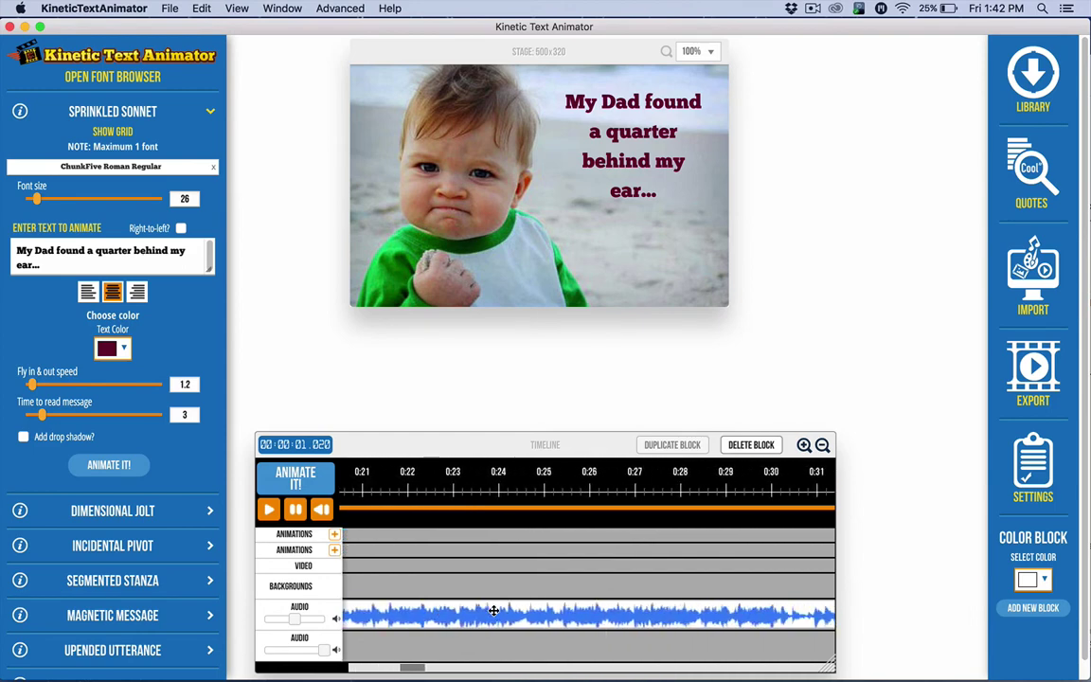
pyautogui.hscroll(3, 693, 620)
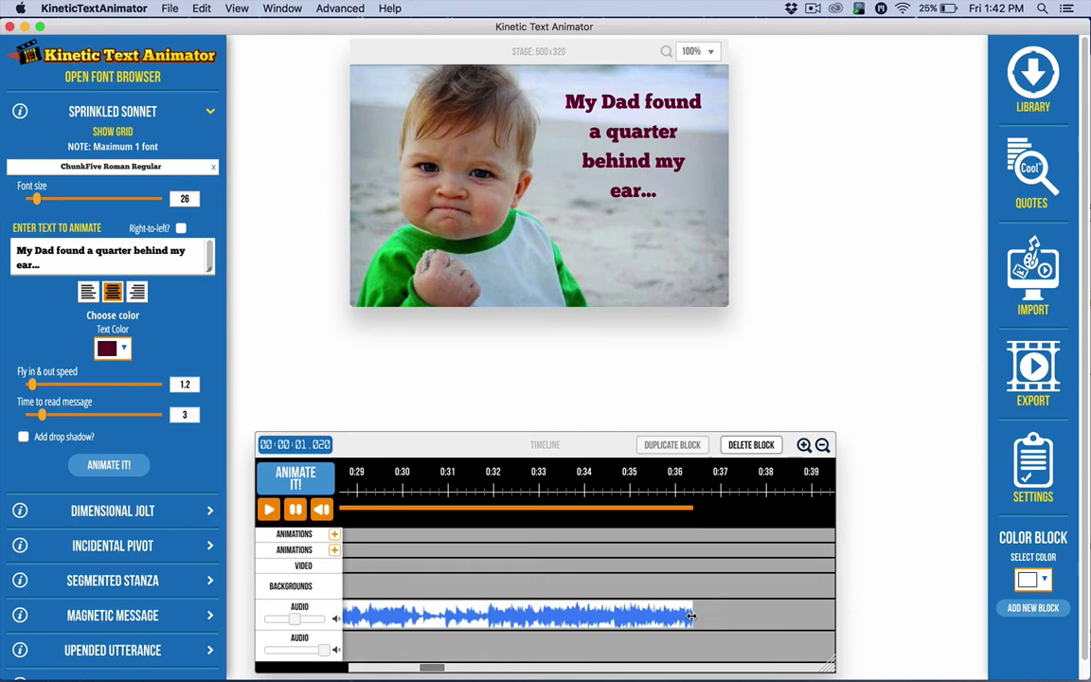
pyautogui.moveTo(692, 616); pyautogui.dragTo(442, 629)
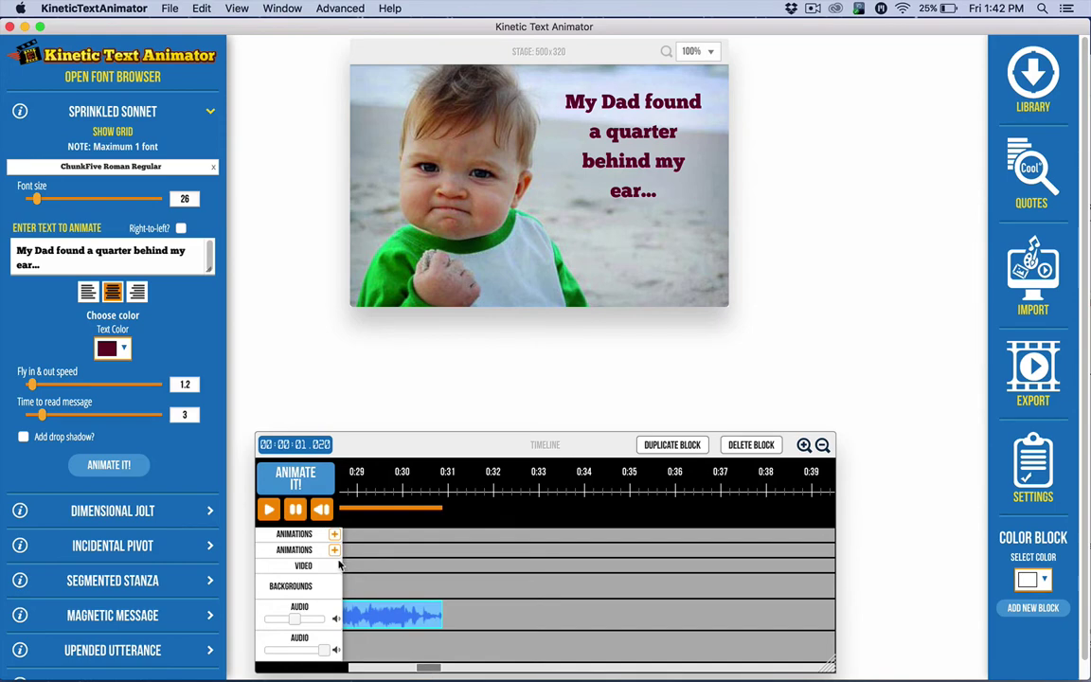
pyautogui.hscroll(-10, 407, 606)
pyautogui.hscroll(-10, 417, 613)
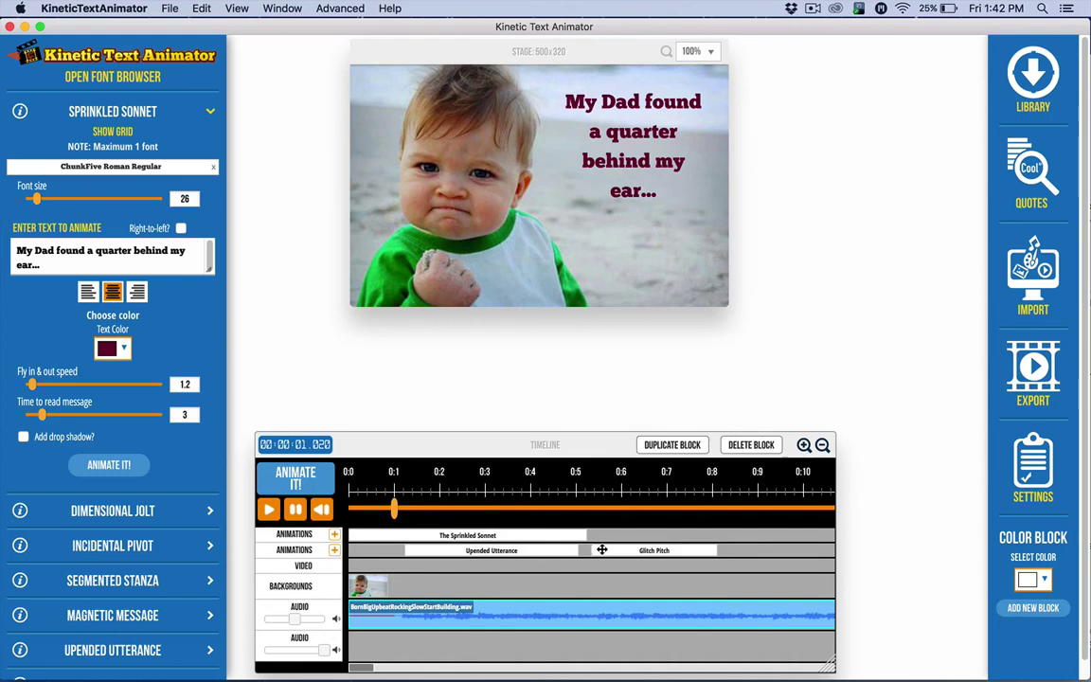
# - Delete the Glitch Pitch 'Hello Everyone!' block from the timeline
pyautogui.moveTo(599, 551); pyautogui.dragTo(594, 550)
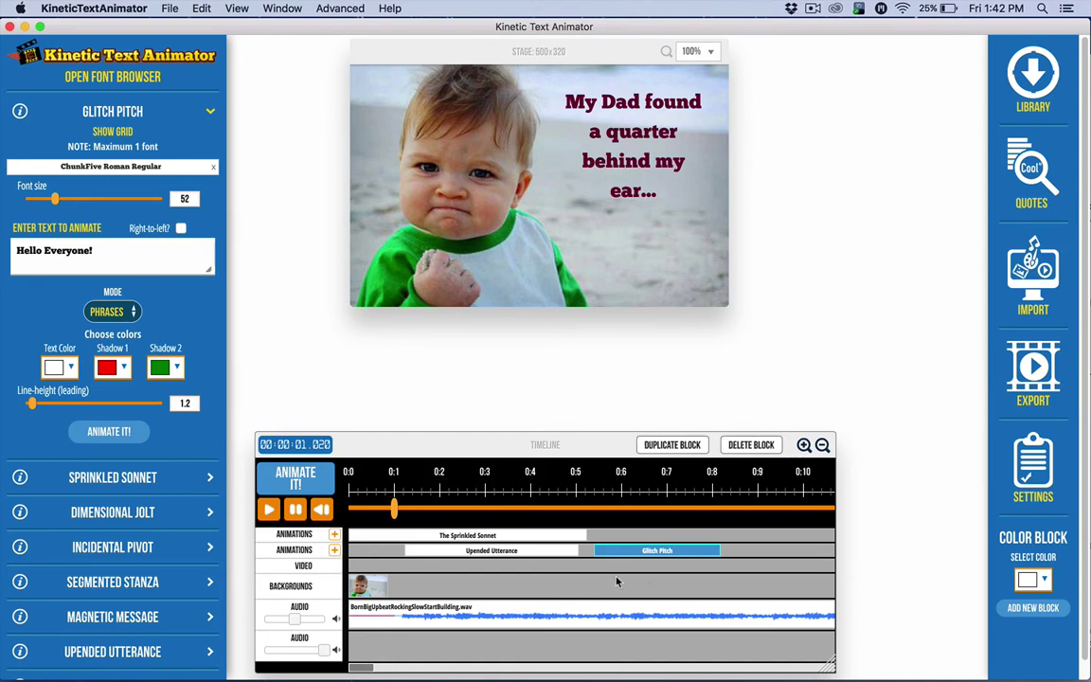
pyautogui.click(652, 246)
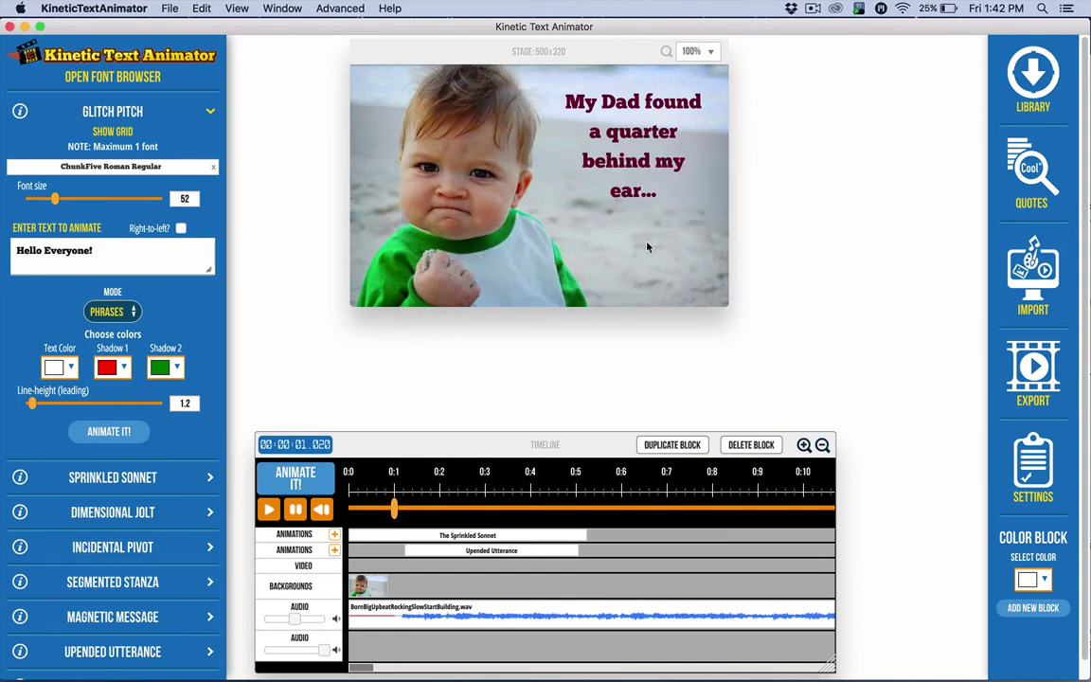
pyautogui.click(822, 445)
pyautogui.click(822, 445)
pyautogui.click(804, 445)
pyautogui.click(116, 110)
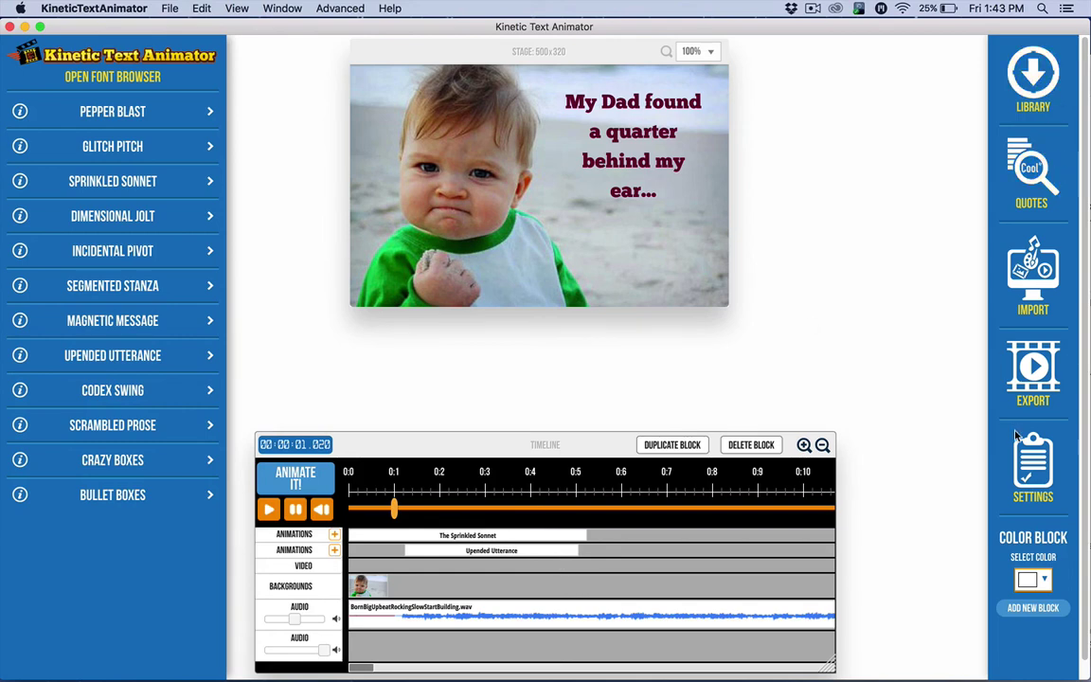
pyautogui.click(1044, 79)
pyautogui.click(1044, 79)
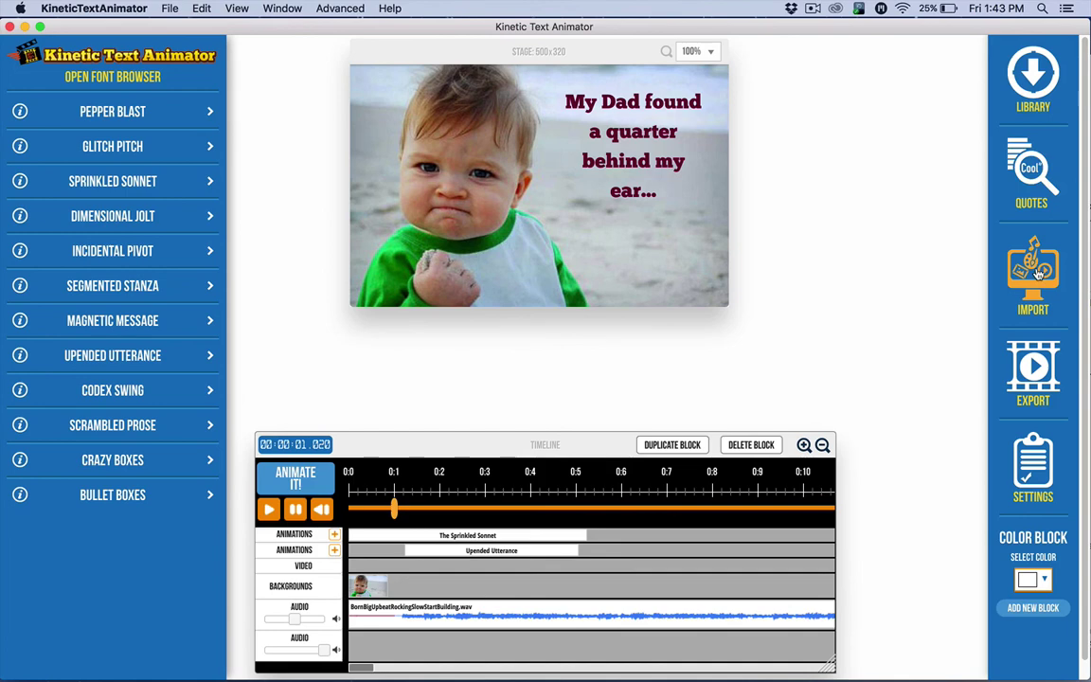
pyautogui.click(1032, 464)
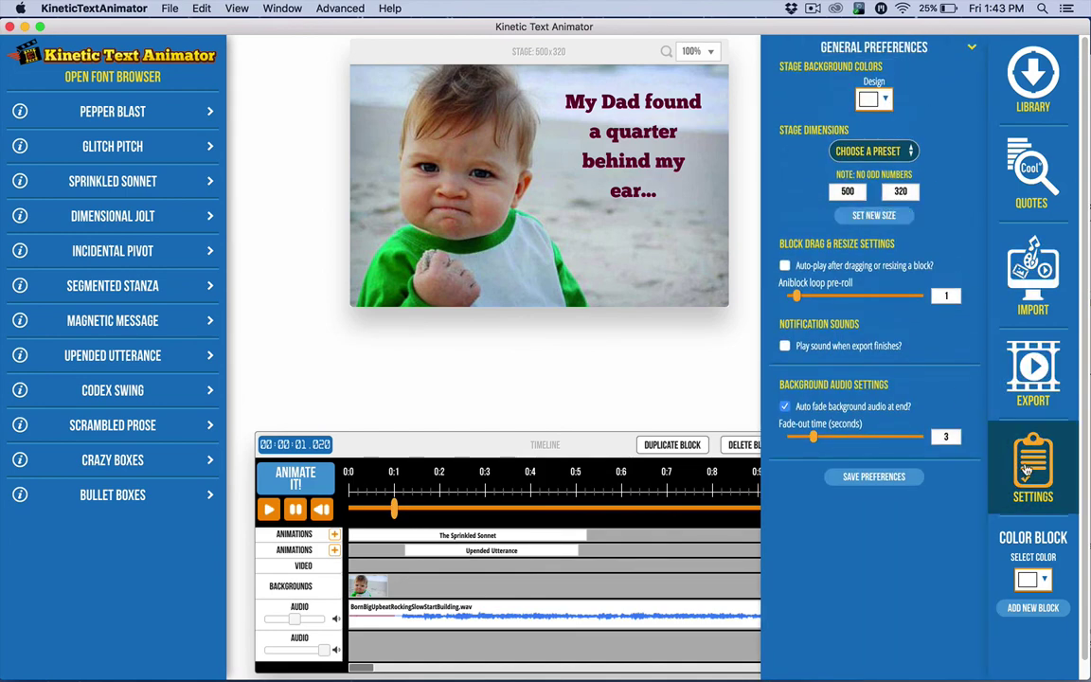
pyautogui.click(1034, 467)
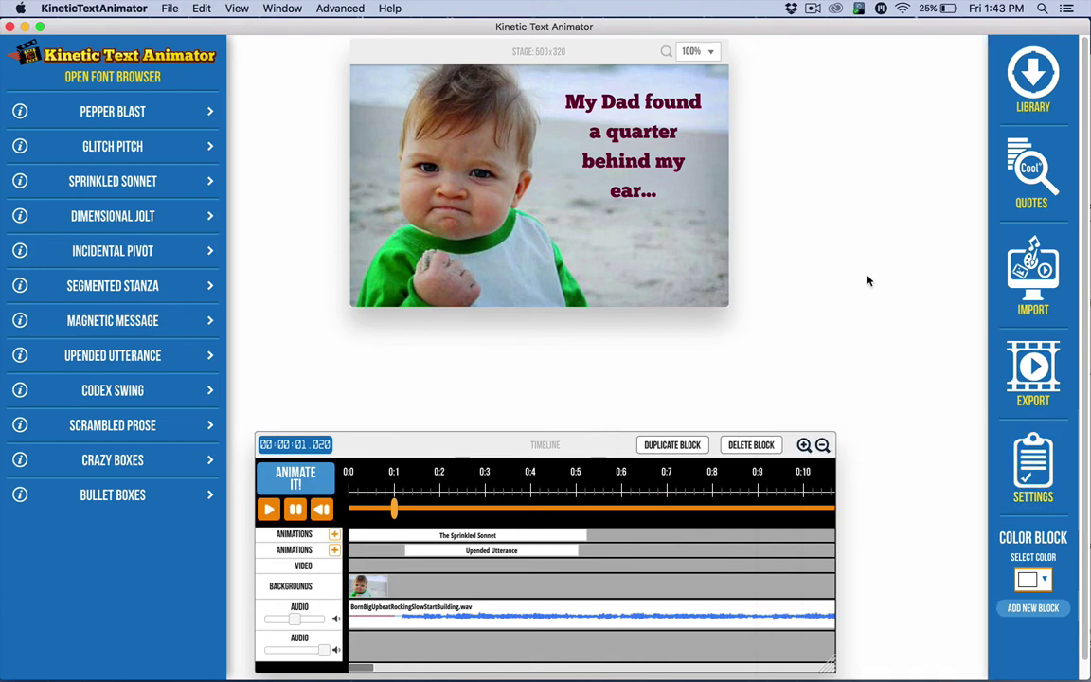